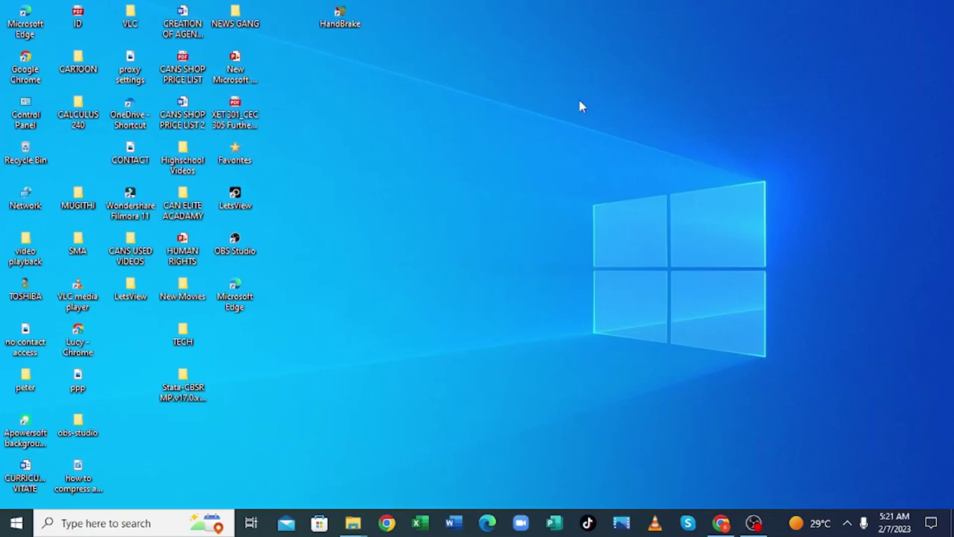
Step: View the HandBrake download page in Chrome and minimize the browser
{"action": "left_click", "coordinate": [720, 523]}
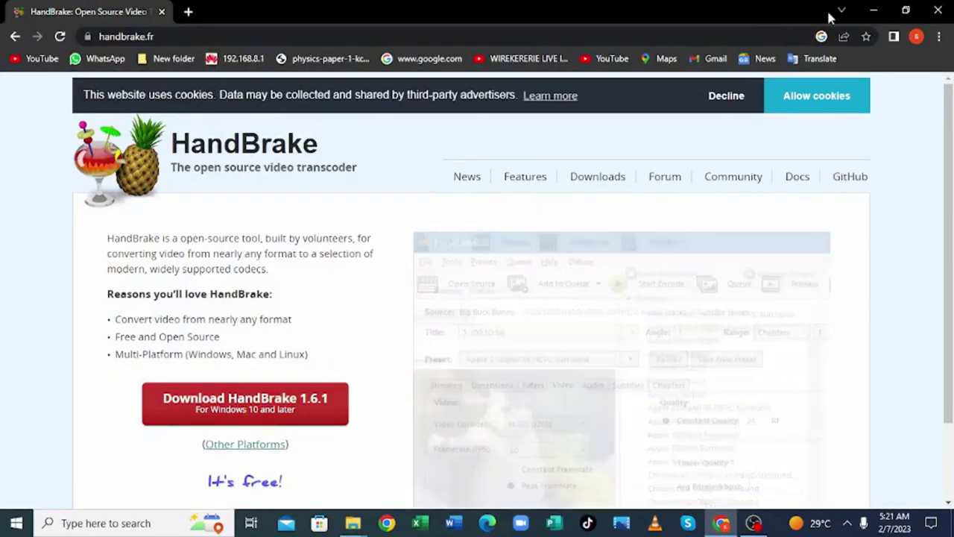
{"action": "left_click", "coordinate": [877, 11]}
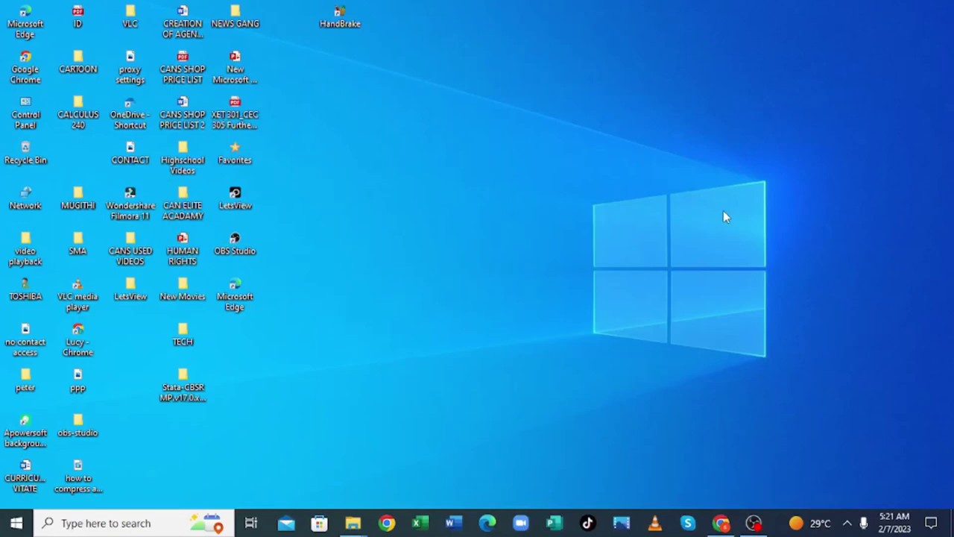
Step: Move the PROXY SETTING video from the TECH folder to the desktop and minimize the folder window
{"action": "double_click", "coordinate": [182, 337]}
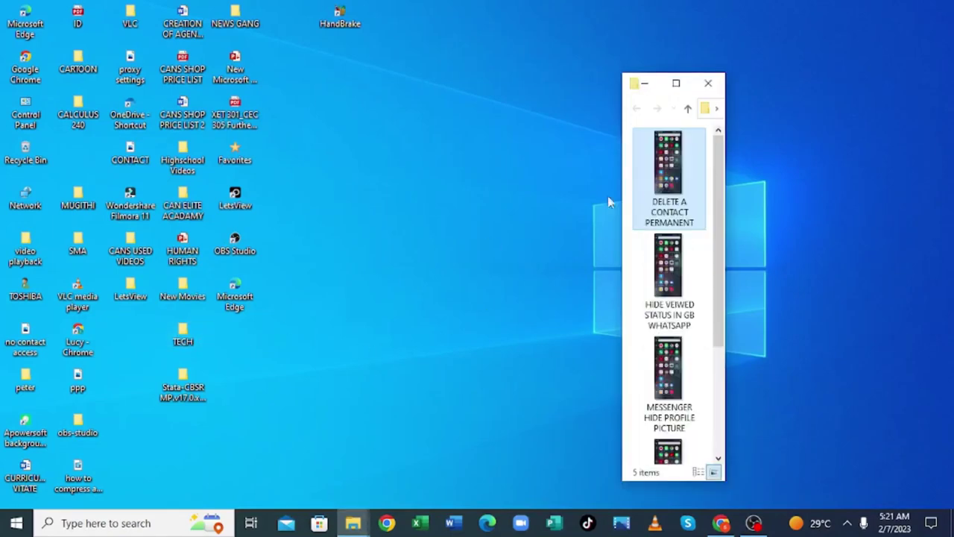
{"action": "left_click", "coordinate": [676, 84]}
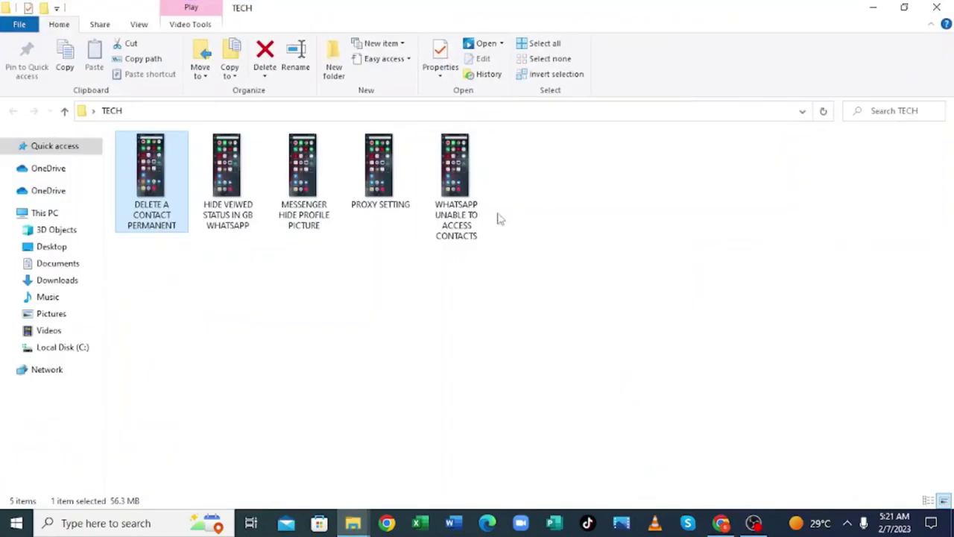
{"action": "left_click", "coordinate": [905, 6]}
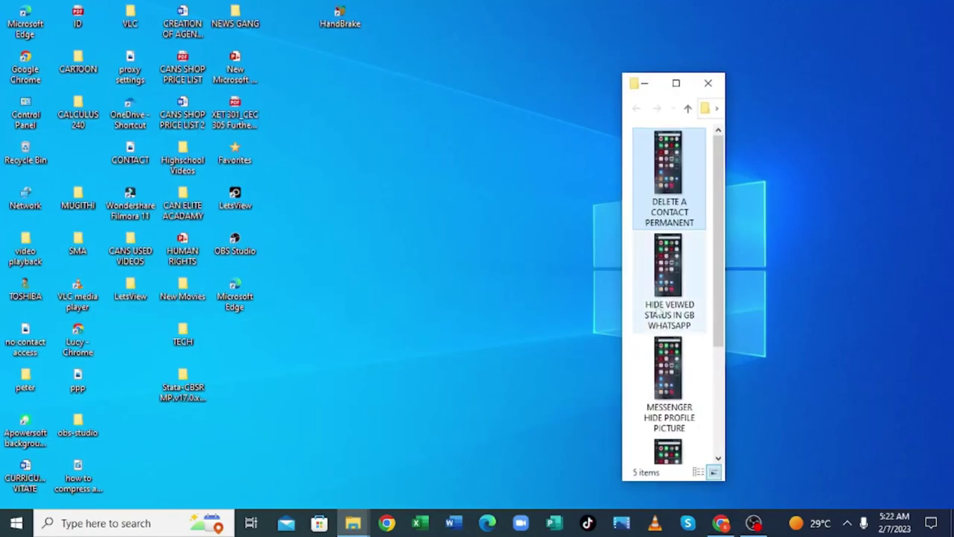
{"action": "left_click", "coordinate": [651, 448]}
{"action": "left_click_drag", "start_coordinate": [649, 448], "coordinate": [135, 369]}
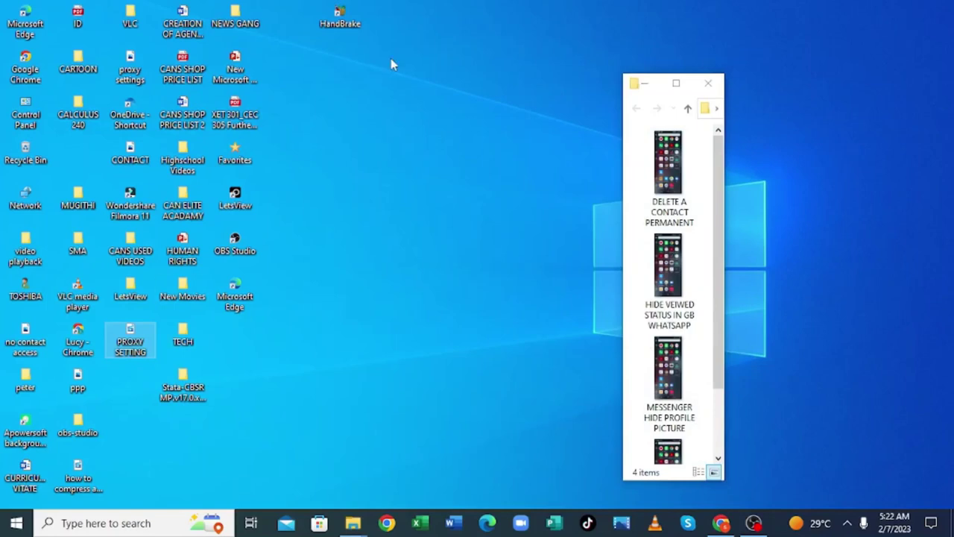
{"action": "left_click", "coordinate": [644, 84]}
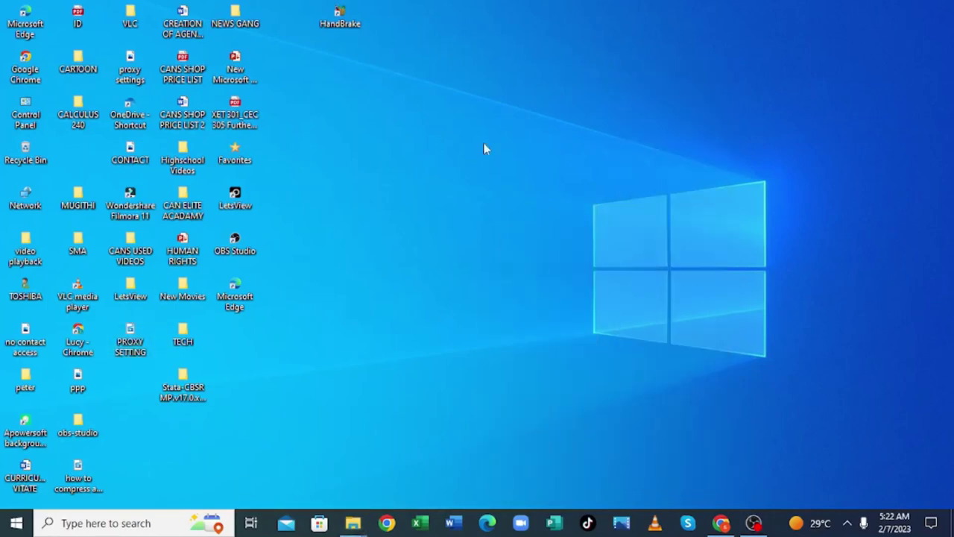
Step: Play the PROXY SETTING video from the desktop, check the player and system speaker volume levels, and close the player
{"action": "mouse_move", "coordinate": [116, 359]}
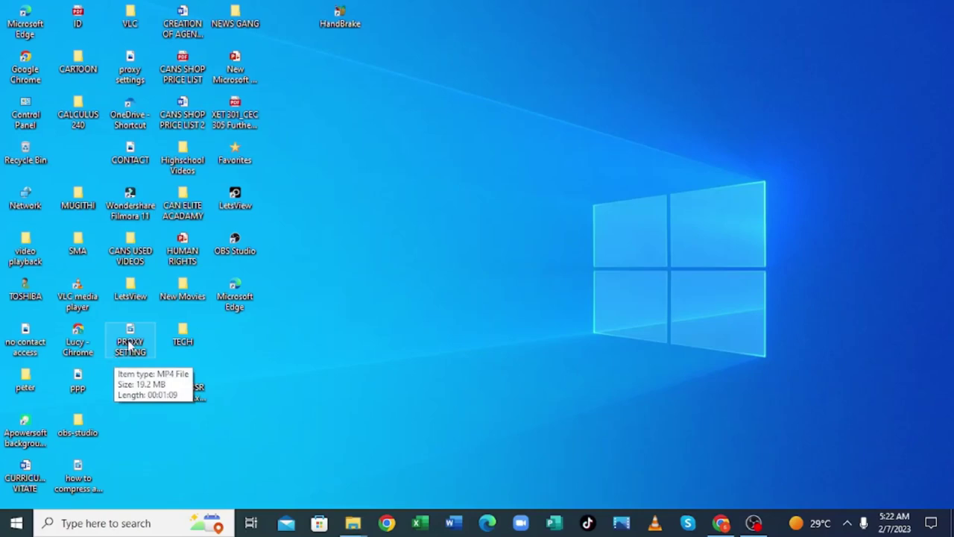
{"action": "double_click", "coordinate": [128, 345]}
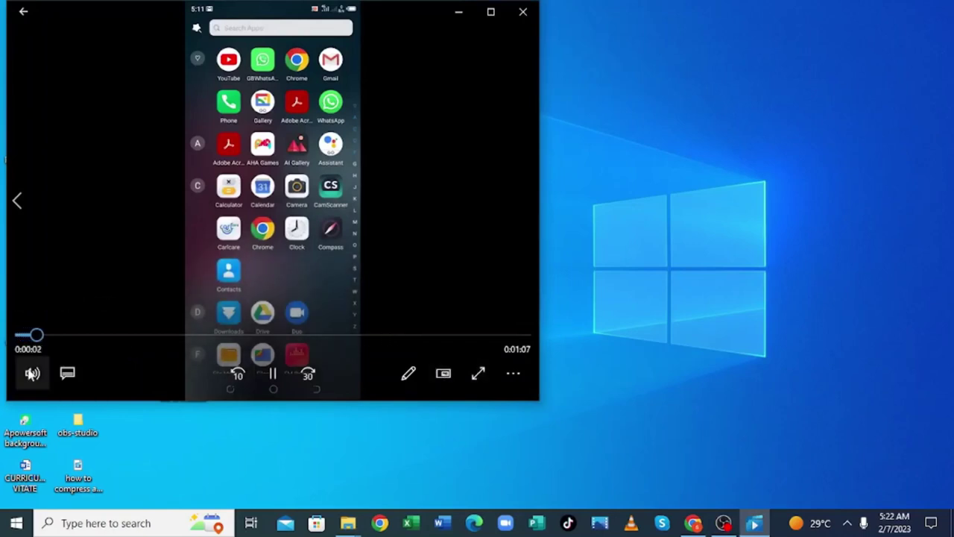
{"action": "left_click", "coordinate": [31, 374]}
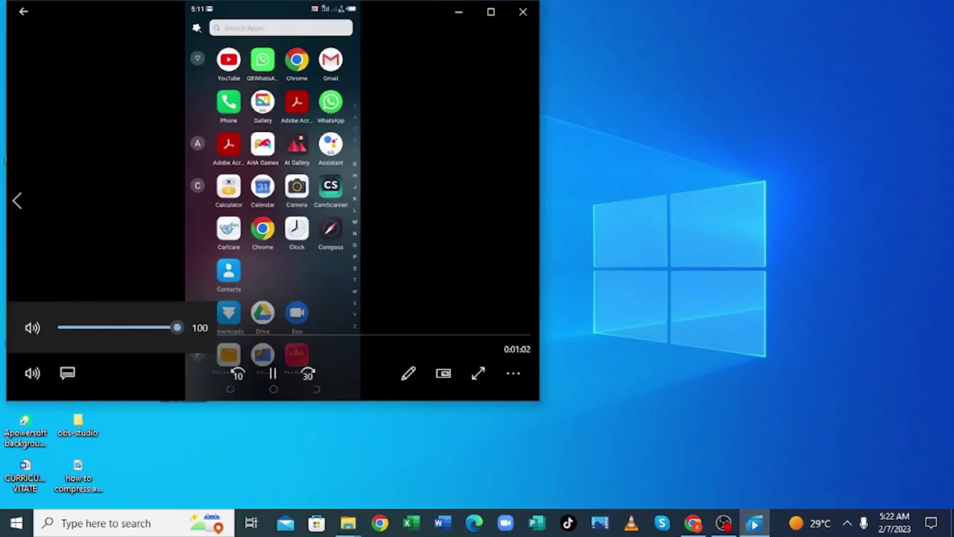
{"action": "left_click", "coordinate": [850, 527]}
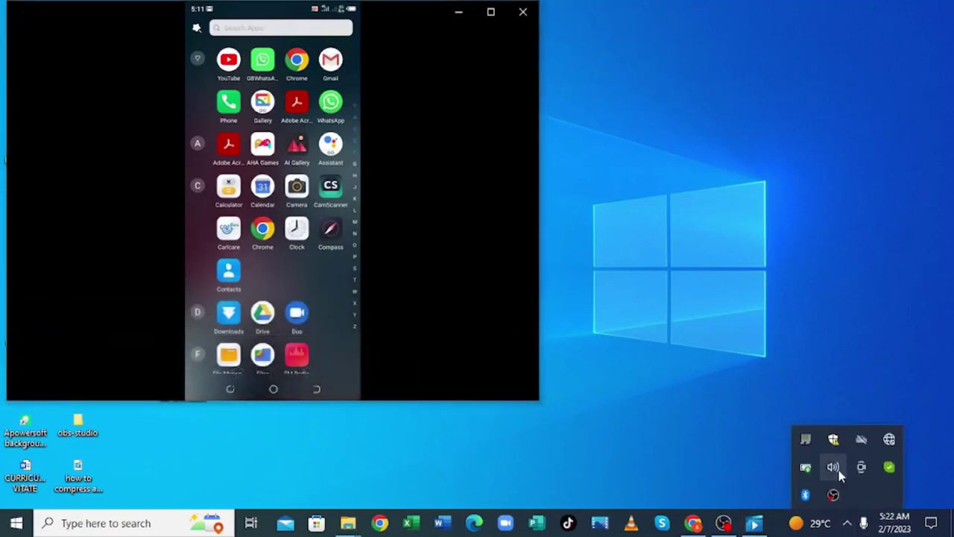
{"action": "left_click", "coordinate": [831, 465]}
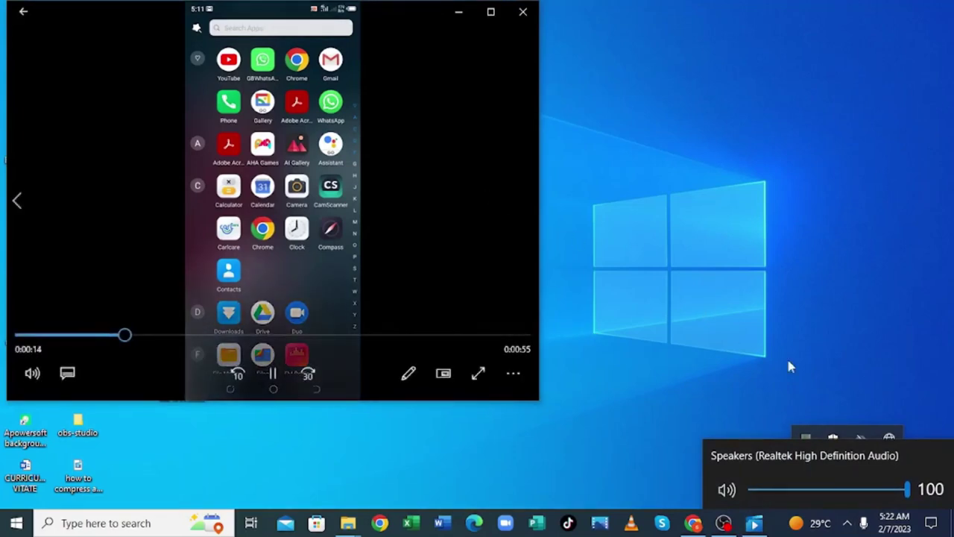
{"action": "left_click", "coordinate": [452, 54]}
{"action": "left_click", "coordinate": [446, 21]}
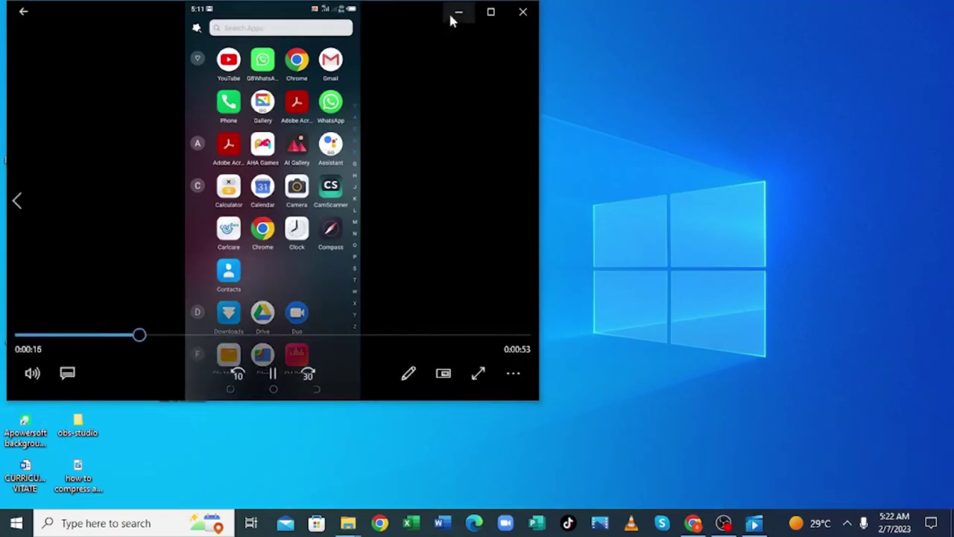
{"action": "left_click", "coordinate": [456, 14]}
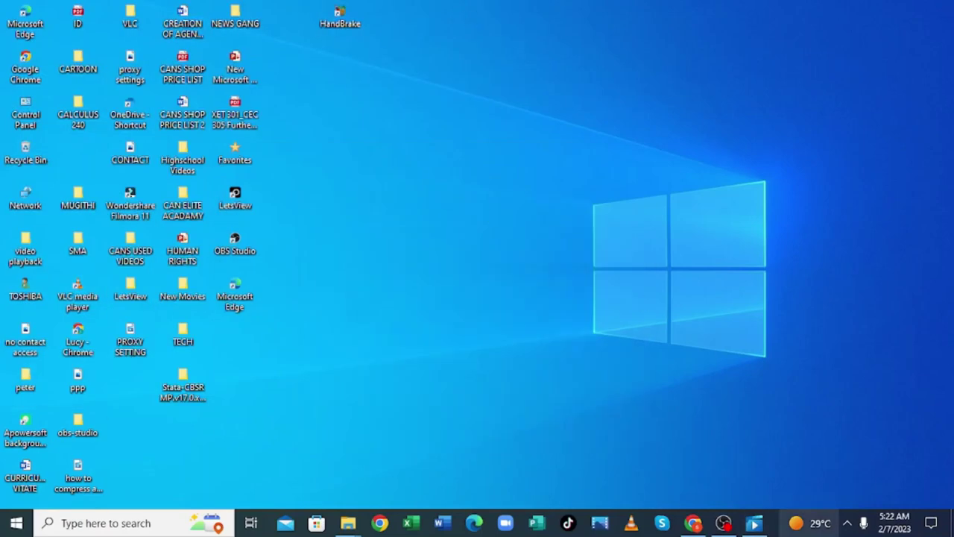
{"action": "mouse_move", "coordinate": [754, 522]}
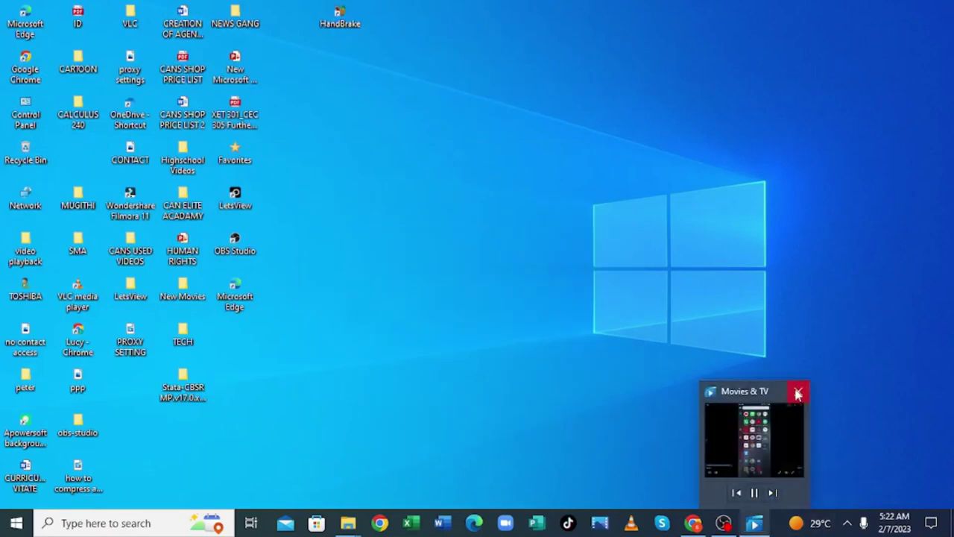
{"action": "left_click", "coordinate": [798, 392]}
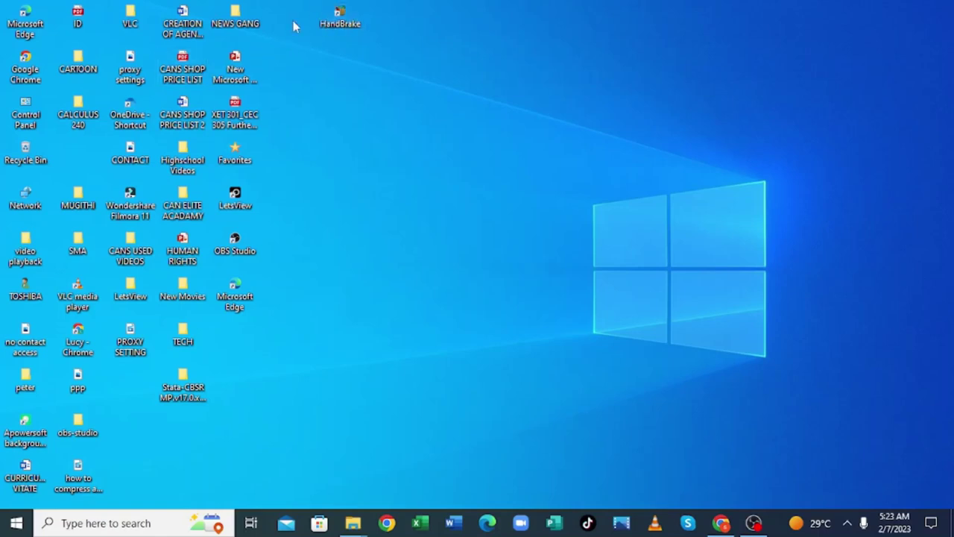
Step: Launch HandBrake and load the PROXY SETTING video from the desktop as the source
{"action": "double_click", "coordinate": [339, 14]}
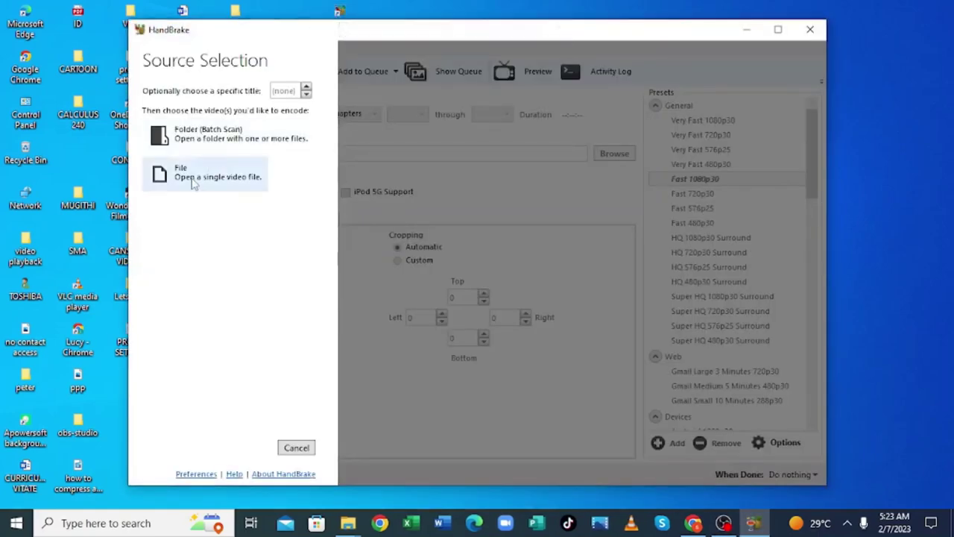
{"action": "left_click", "coordinate": [112, 348]}
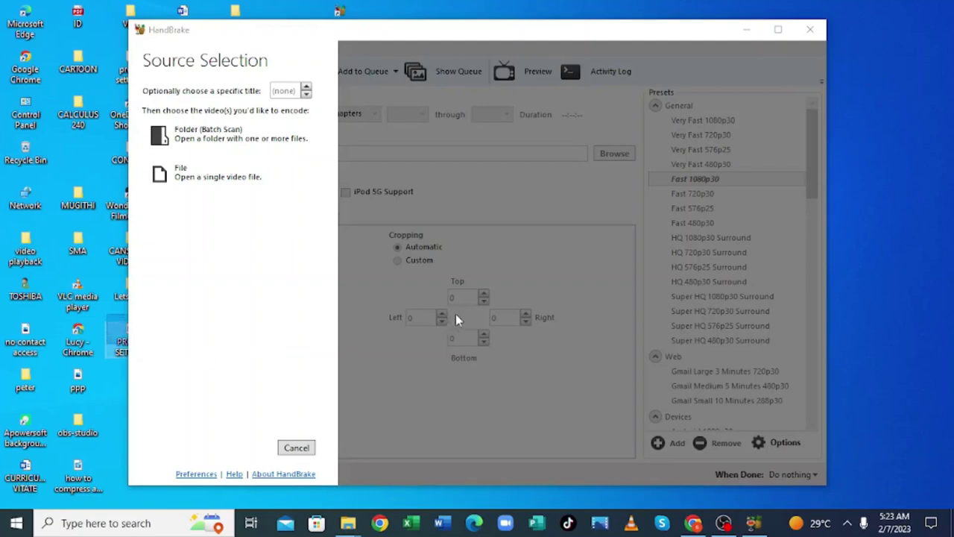
{"action": "left_click_drag", "start_coordinate": [122, 333], "coordinate": [524, 251]}
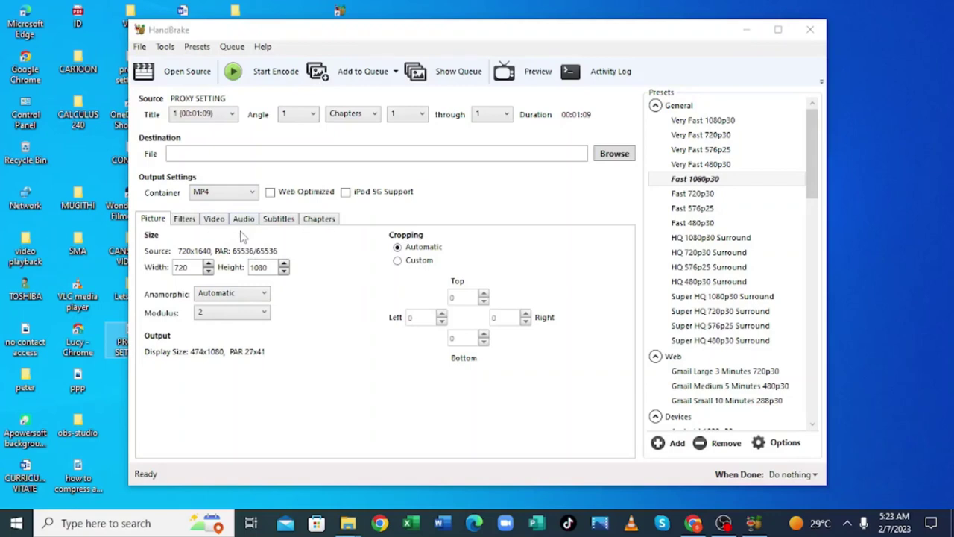
Step: Expand the audio track's advanced settings and set its Gain to 20
{"action": "left_click", "coordinate": [243, 222]}
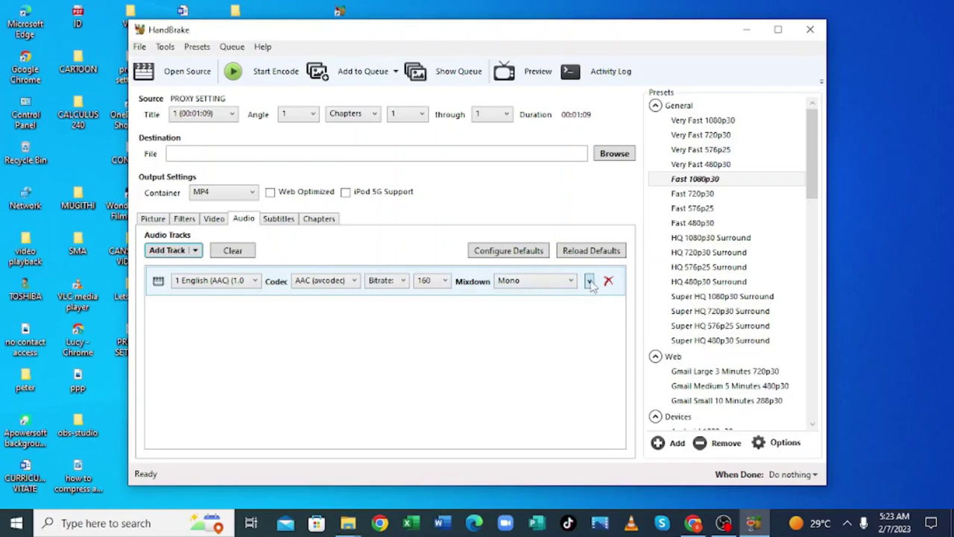
{"action": "left_click", "coordinate": [589, 282]}
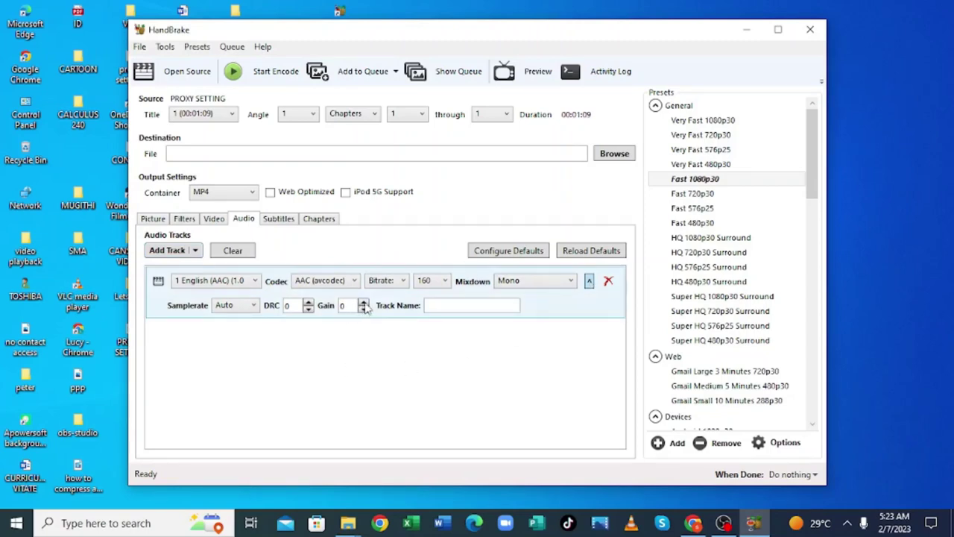
{"action": "left_click", "coordinate": [363, 303]}
{"action": "left_click", "coordinate": [363, 302]}
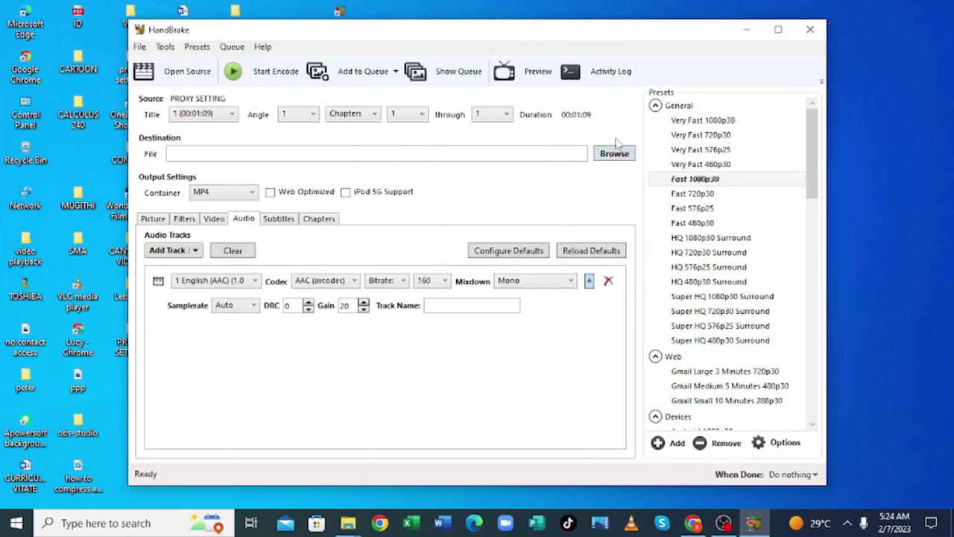
Step: Set the output destination to the ESD folder on Local Disk (C:) with the file name "volume added file" in mp4 format
{"action": "left_click", "coordinate": [606, 157]}
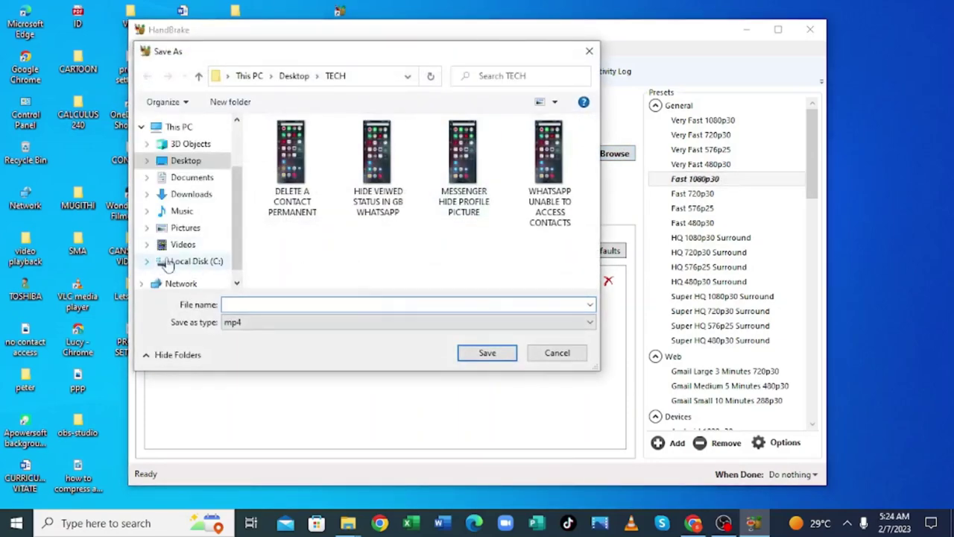
{"action": "left_click", "coordinate": [148, 262]}
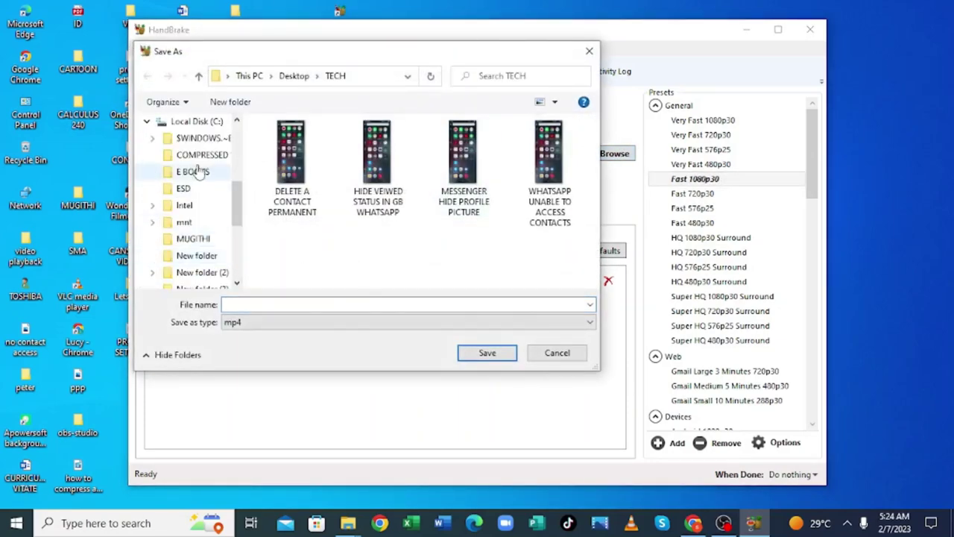
{"action": "left_click", "coordinate": [192, 191]}
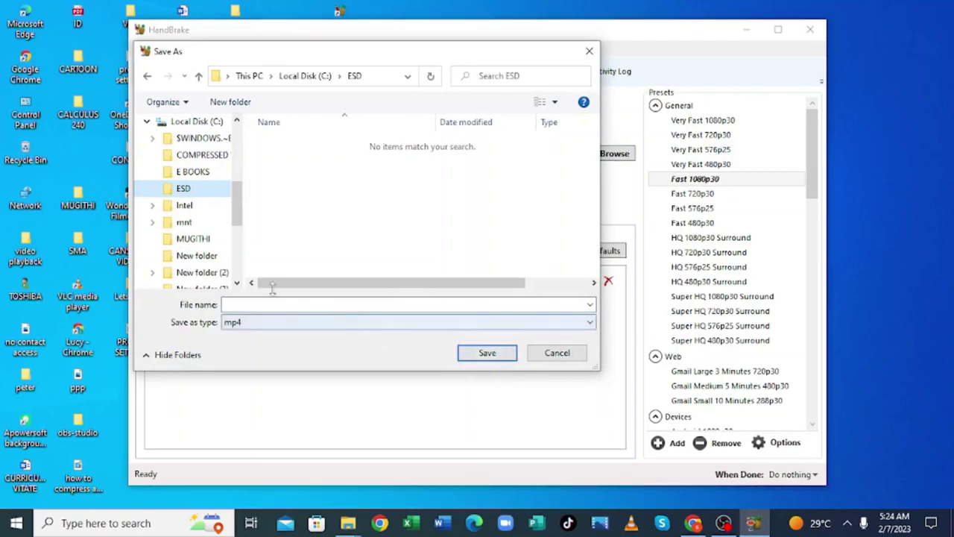
{"action": "left_click", "coordinate": [251, 304]}
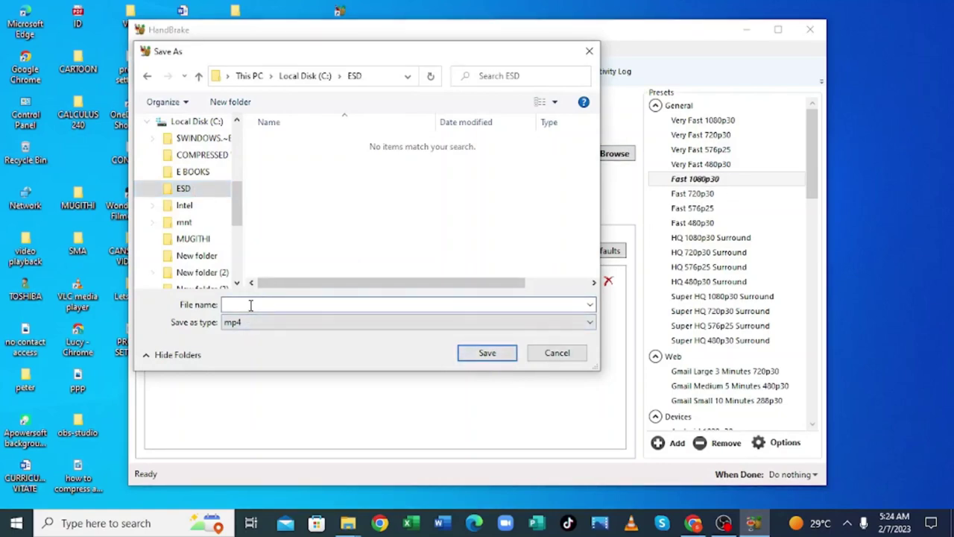
{"action": "type", "text": "volume added file"}
{"action": "left_click", "coordinate": [488, 354]}
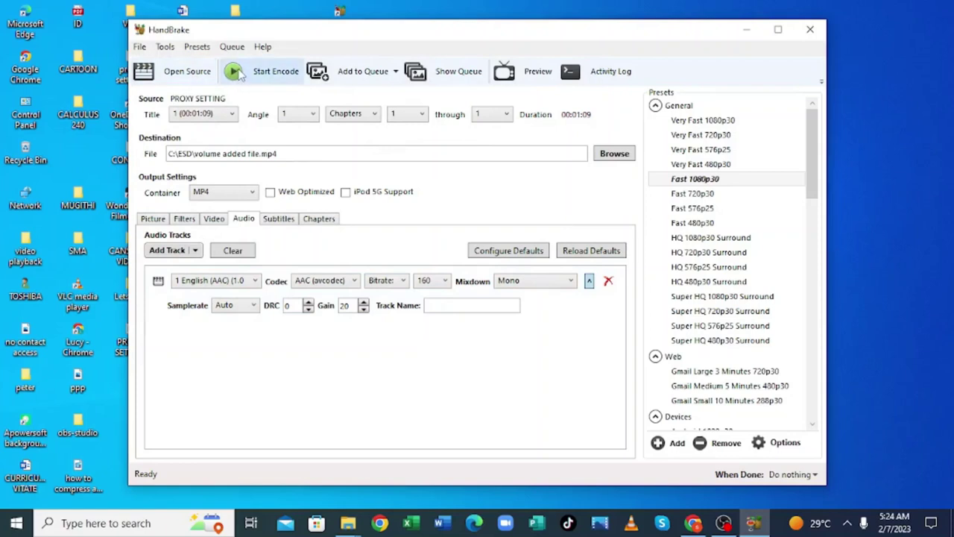
Step: Encode the video and close HandBrake once the queue has finished
{"action": "left_click", "coordinate": [236, 72]}
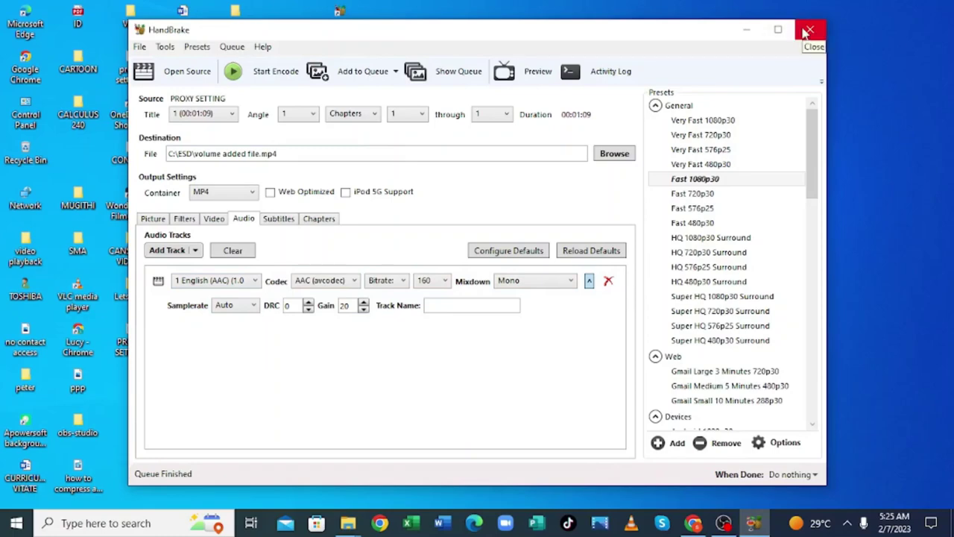
{"action": "left_click", "coordinate": [807, 33]}
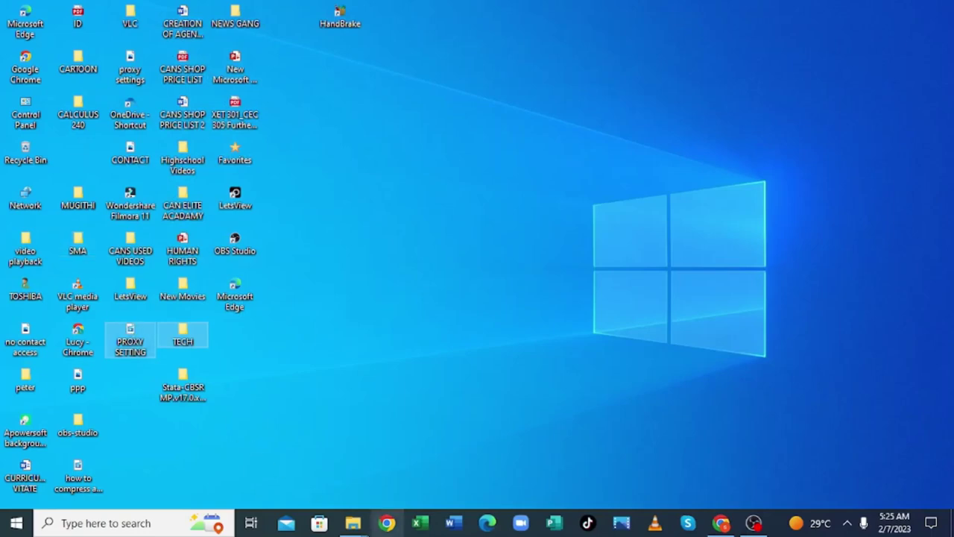
Step: Open the ESD folder on Local Disk (C:) in File Explorer, play "volume added file" to check its sound, and close the player
{"action": "left_click", "coordinate": [361, 528]}
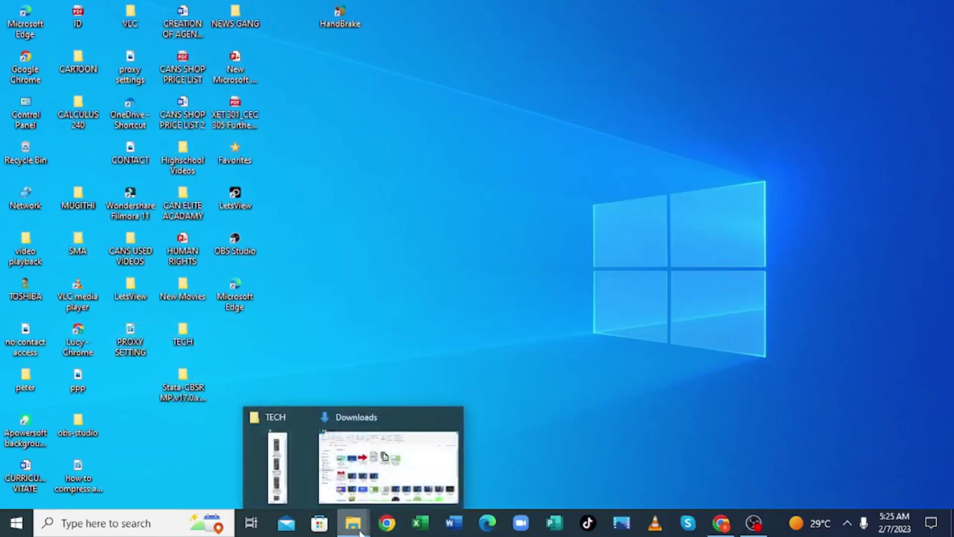
{"action": "left_click", "coordinate": [377, 454]}
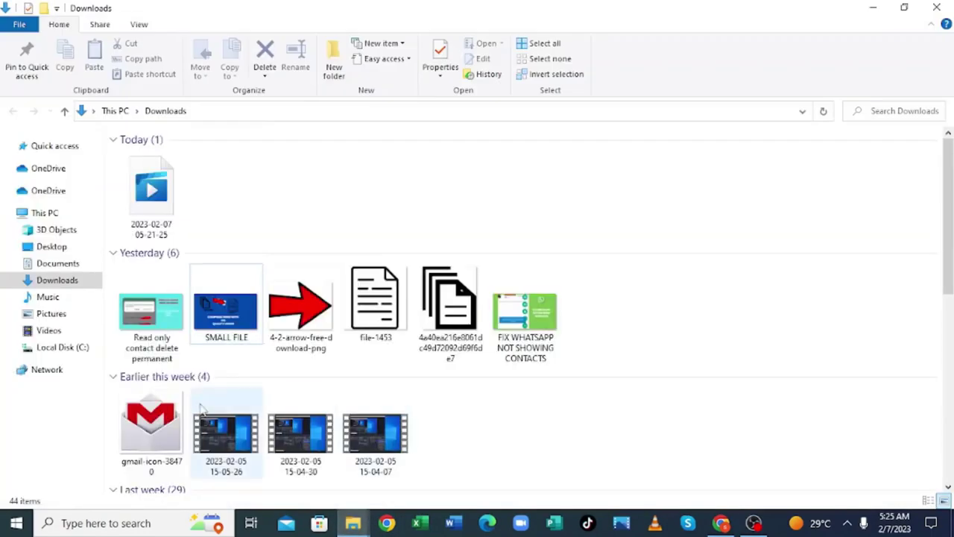
{"action": "left_click", "coordinate": [13, 348]}
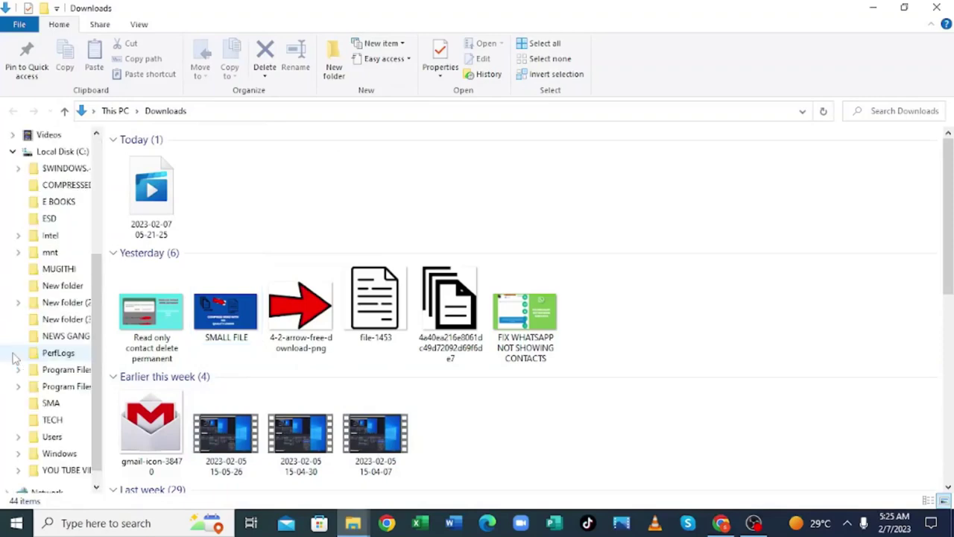
{"action": "left_click", "coordinate": [51, 219]}
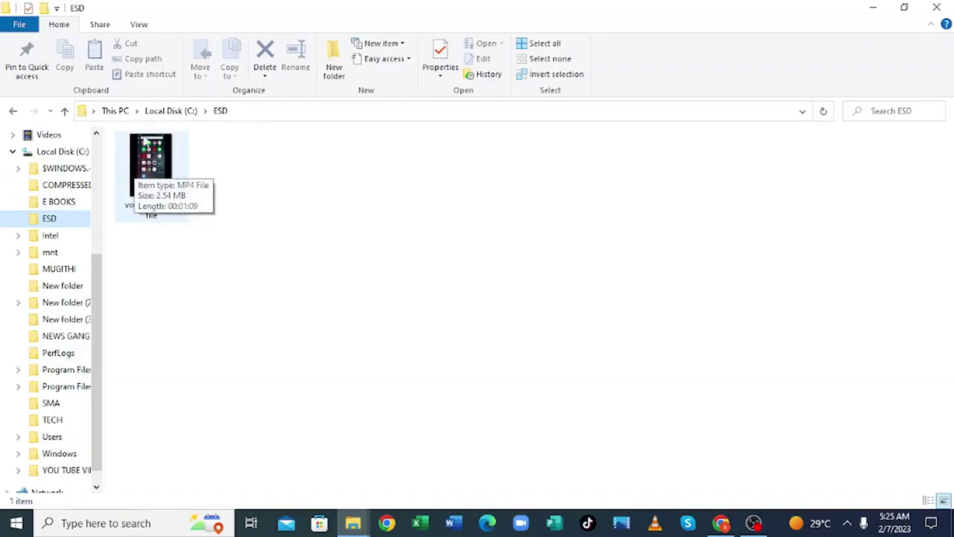
{"action": "double_click", "coordinate": [148, 158]}
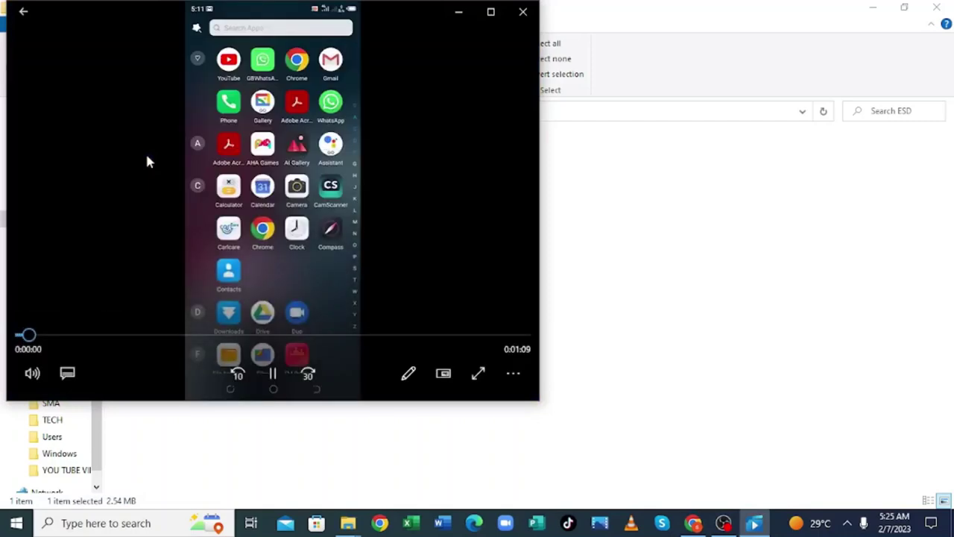
{"action": "left_click", "coordinate": [519, 18]}
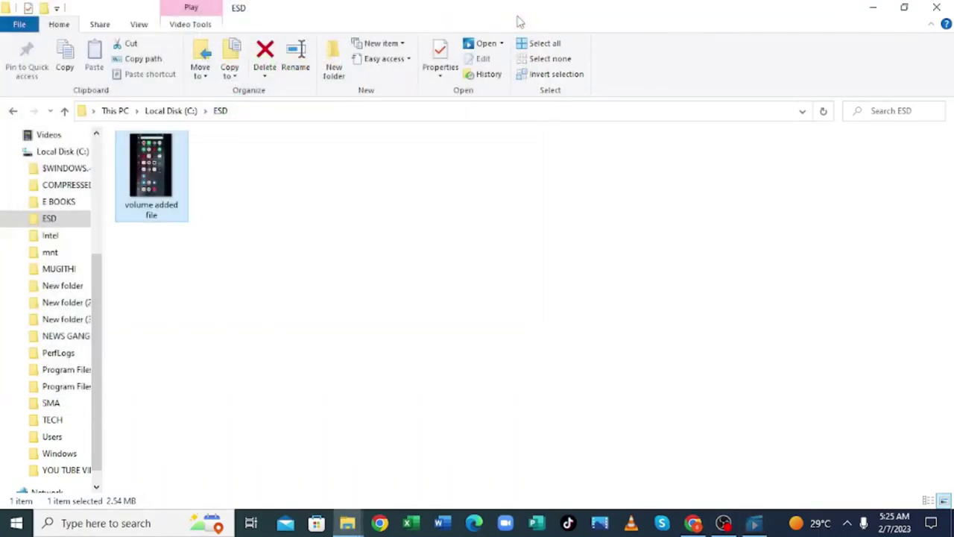
Step: Copy "volume added file" from the ESD folder and minimize the folder window to show the desktop
{"action": "left_click", "coordinate": [872, 9]}
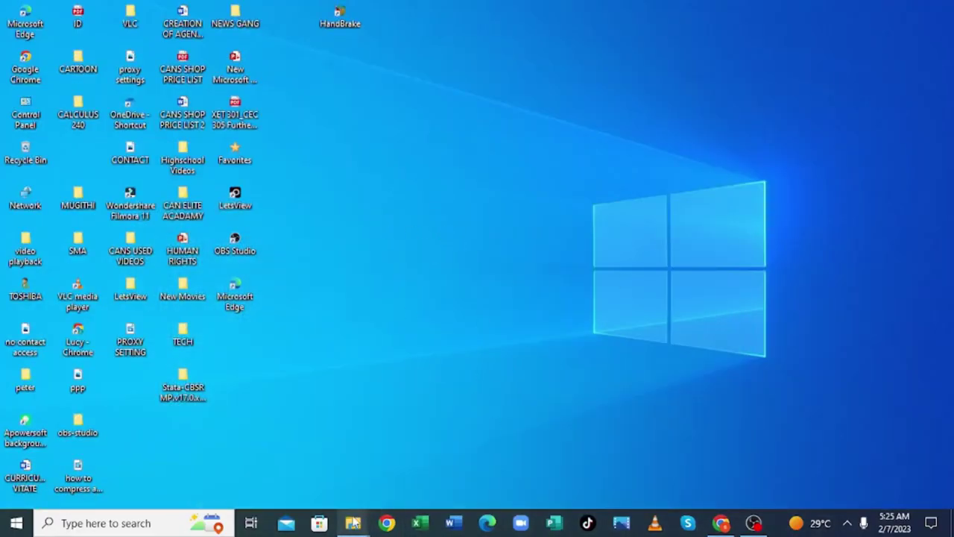
{"action": "mouse_move", "coordinate": [354, 522]}
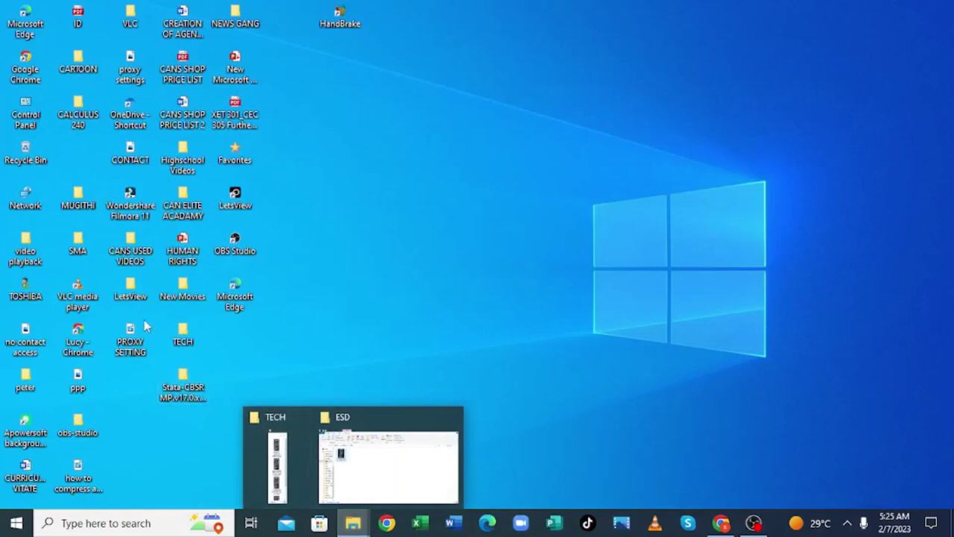
{"action": "left_click", "coordinate": [368, 464]}
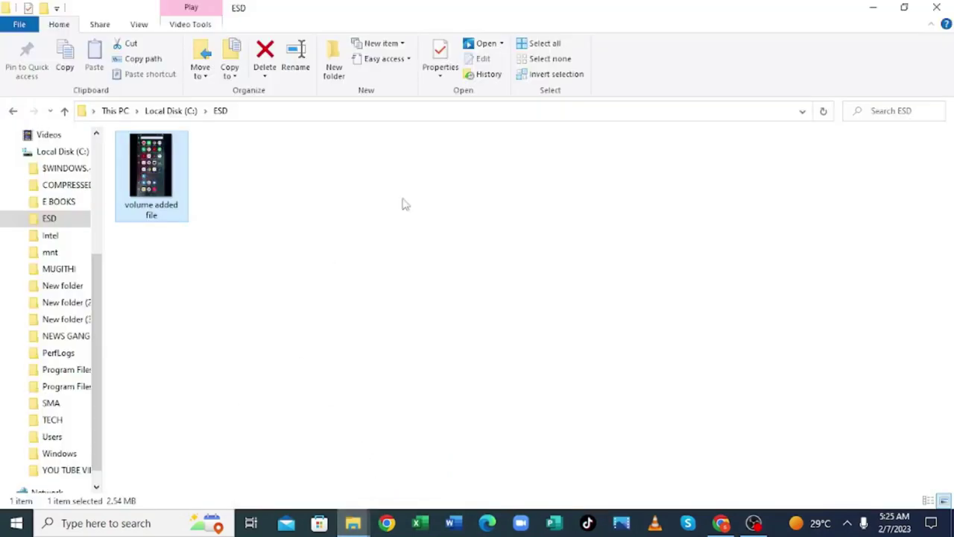
{"action": "right_click", "coordinate": [179, 192]}
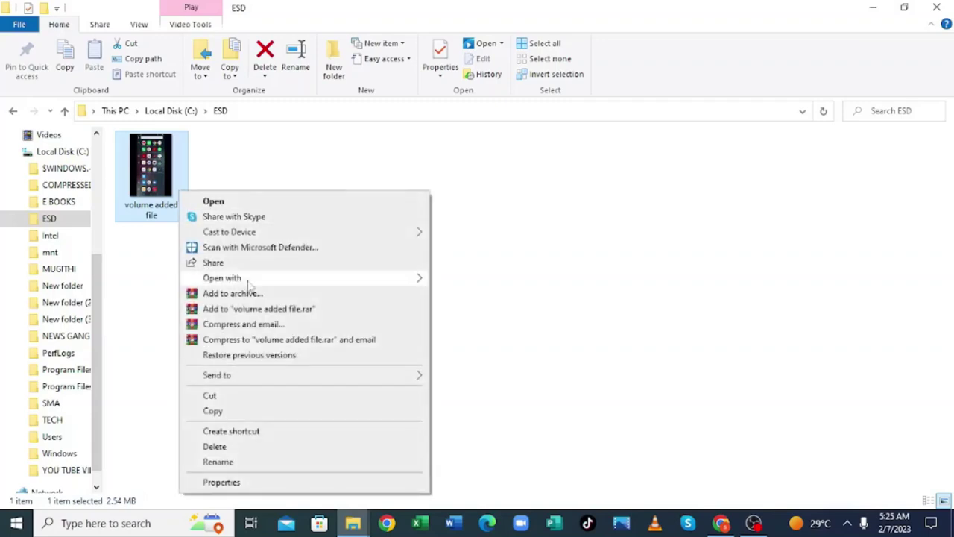
{"action": "left_click", "coordinate": [212, 412]}
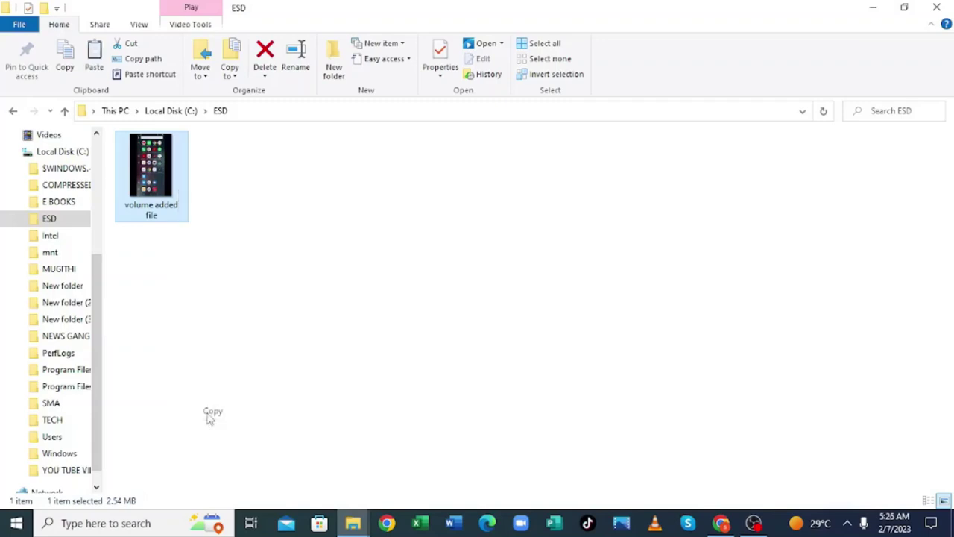
{"action": "left_click", "coordinate": [873, 7]}
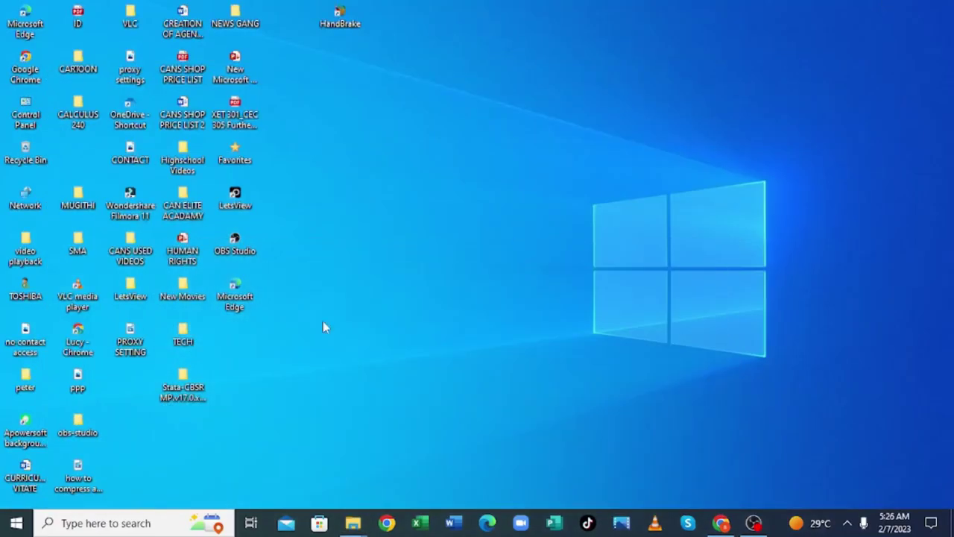
Step: Move the PROXY SETTING video and the TECH folder out of the desktop icon columns, placing PROXY SETTING alone near the desktop's middle
{"action": "left_click_drag", "start_coordinate": [113, 329], "coordinate": [356, 270]}
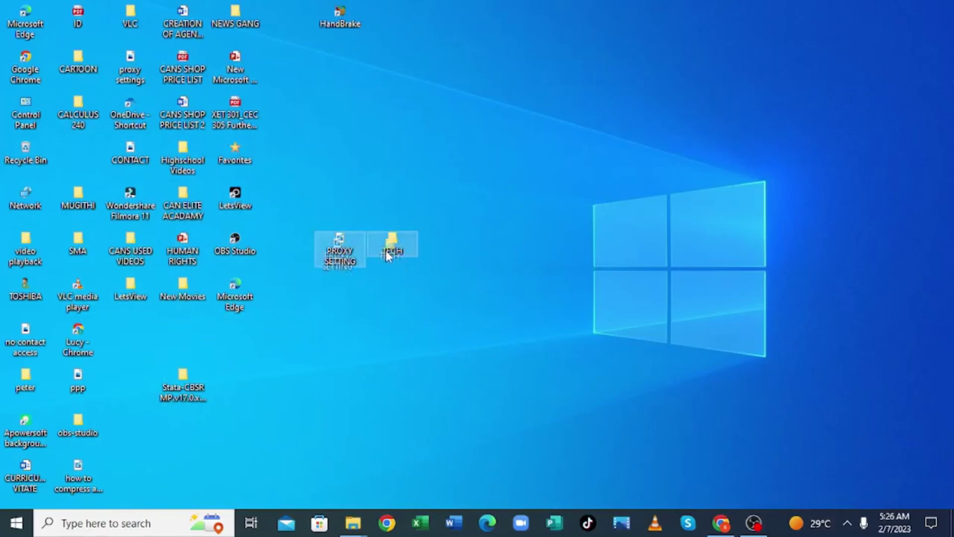
{"action": "mouse_move", "coordinate": [395, 251]}
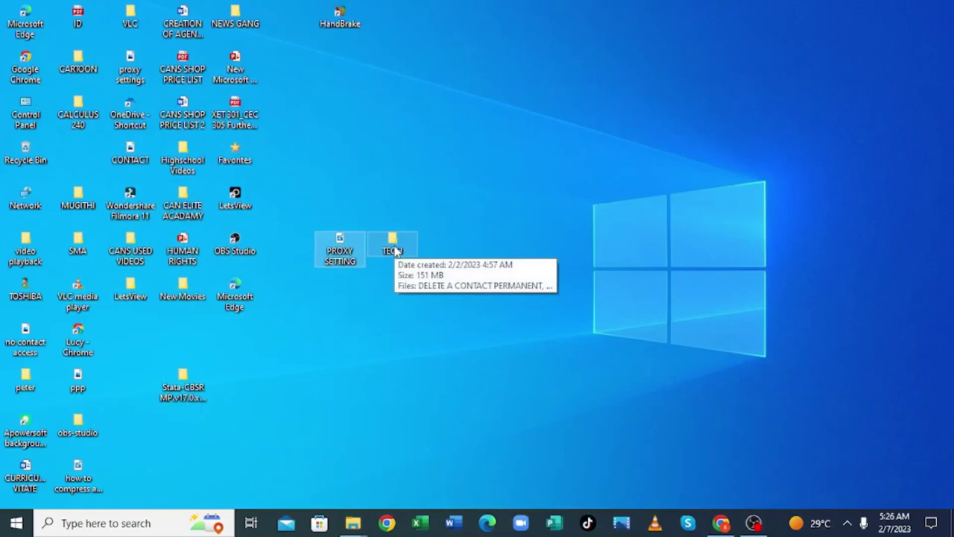
{"action": "left_click", "coordinate": [373, 300]}
{"action": "left_click_drag", "start_coordinate": [401, 246], "coordinate": [318, 154]}
{"action": "left_click_drag", "start_coordinate": [340, 254], "coordinate": [511, 266]}
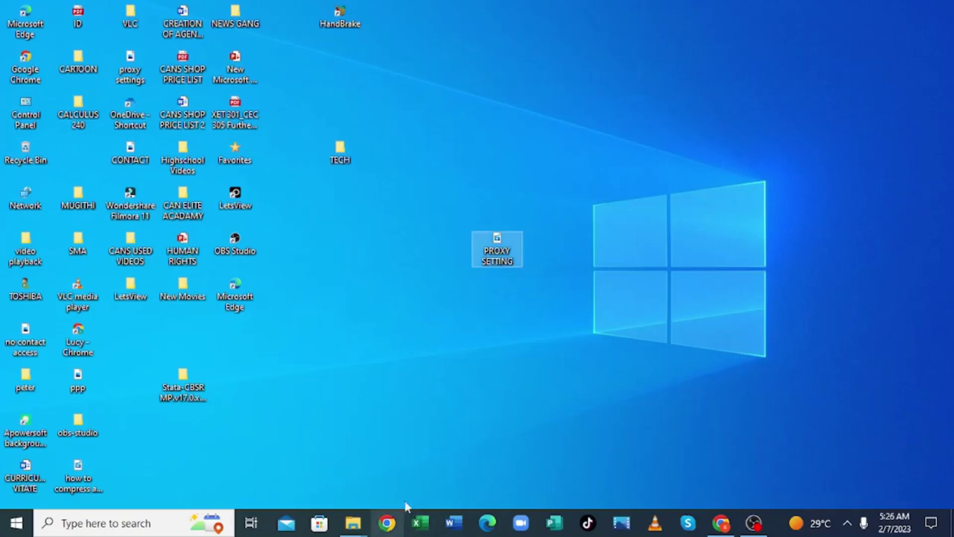
Step: Paste the copied "volume added file" onto the empty desktop area beside PROXY SETTING
{"action": "left_click", "coordinate": [621, 270]}
{"action": "right_click", "coordinate": [623, 274]}
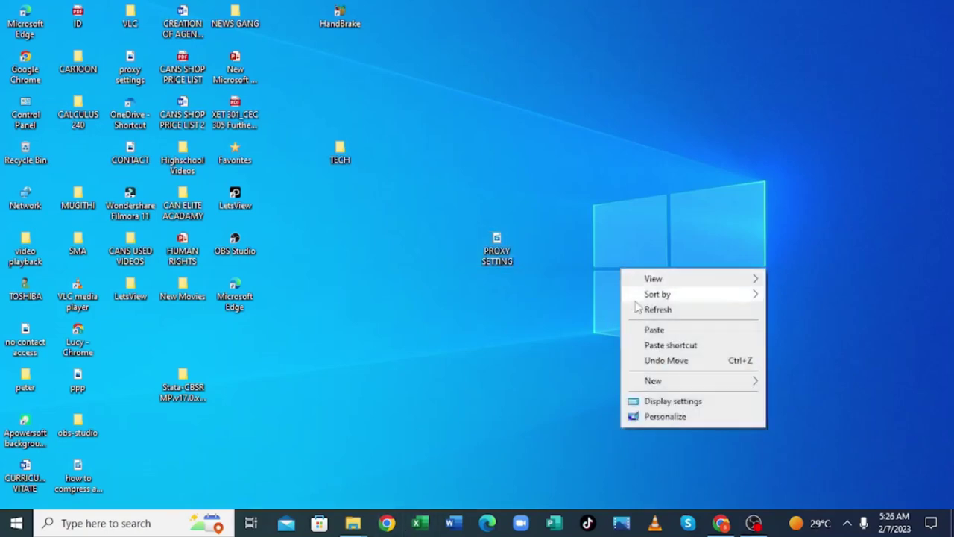
{"action": "left_click", "coordinate": [651, 329]}
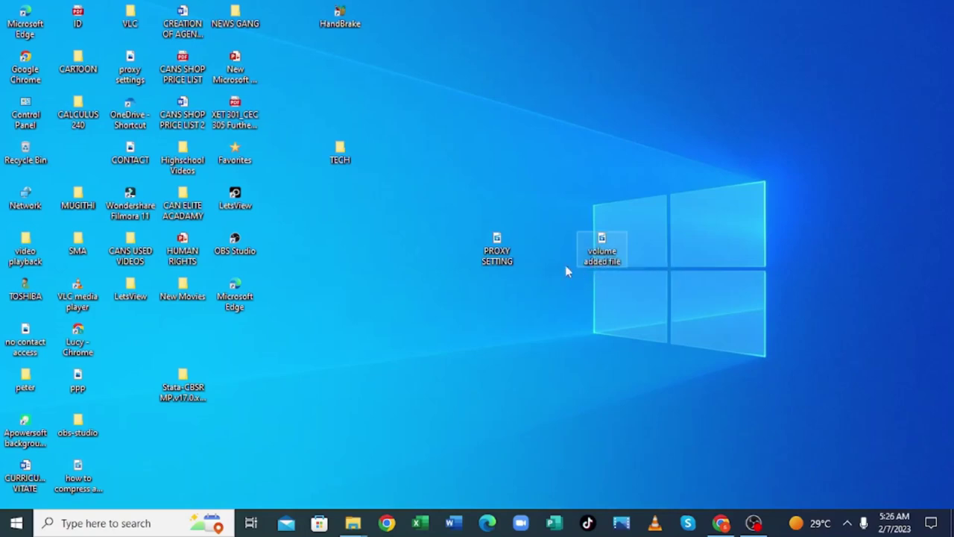
Step: Play the original PROXY SETTING video, check the player's volume and the system speaker volume, and close the player
{"action": "double_click", "coordinate": [489, 257]}
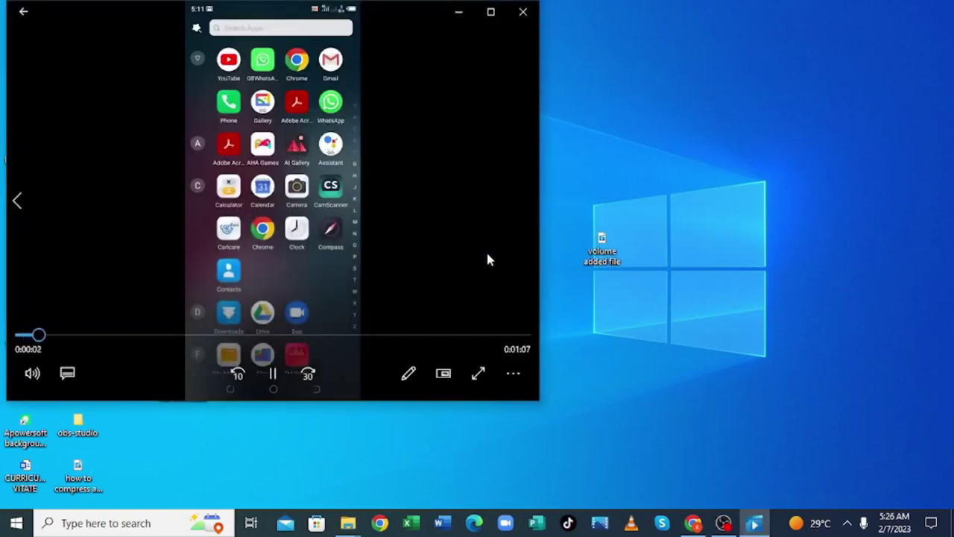
{"action": "left_click", "coordinate": [33, 373]}
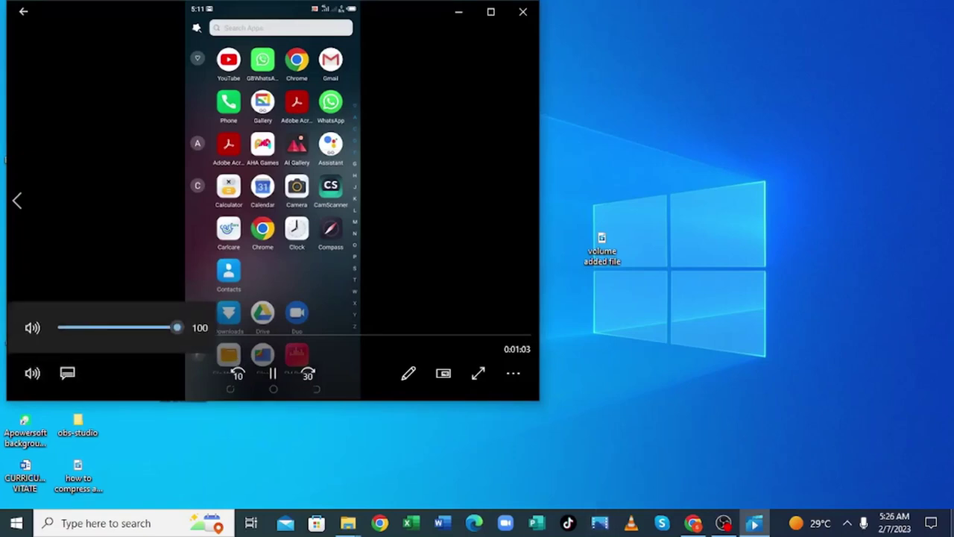
{"action": "left_click", "coordinate": [848, 524]}
{"action": "left_click", "coordinate": [834, 467]}
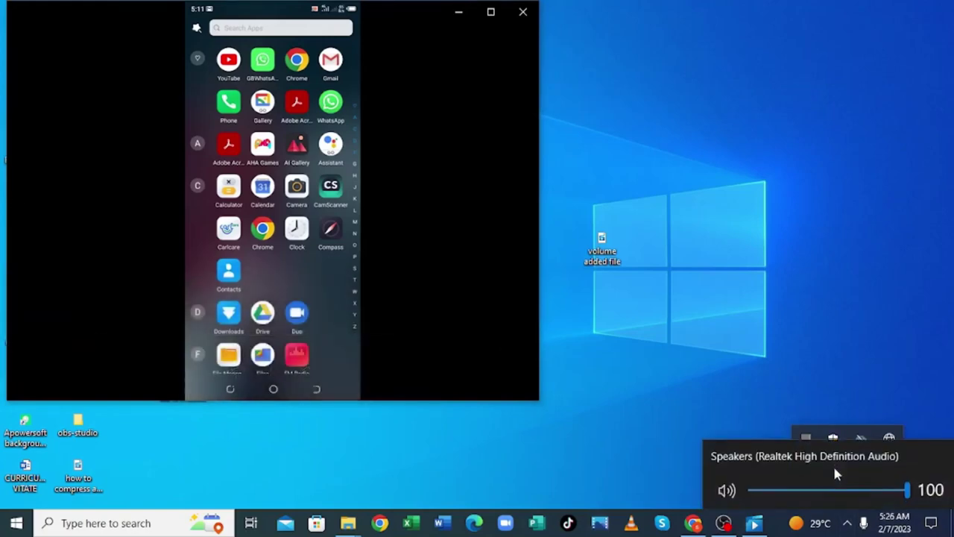
{"action": "left_click", "coordinate": [525, 16]}
Step: Play the desktop copy of "volume added file" to compare its sound, move its icon higher on the desktop, and close the player
{"action": "double_click", "coordinate": [610, 257]}
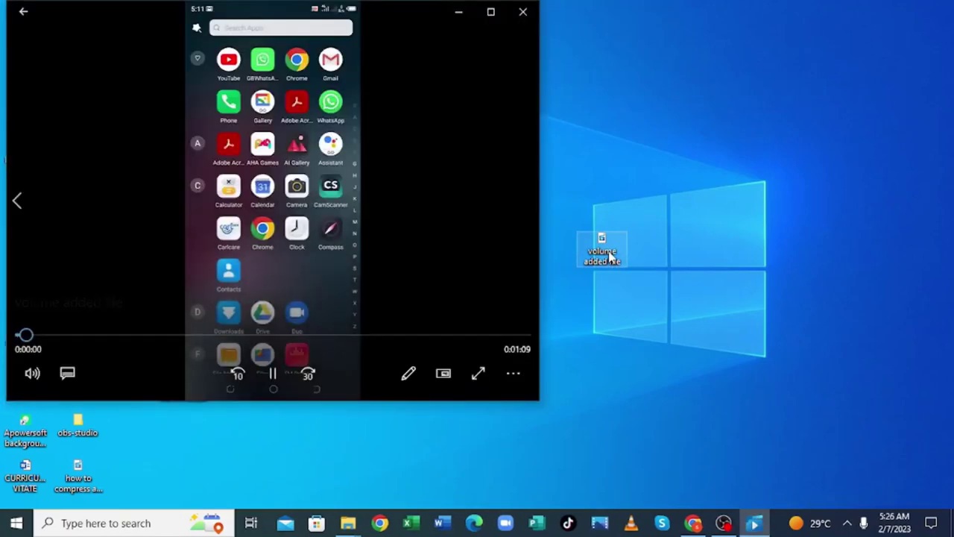
{"action": "left_click_drag", "start_coordinate": [610, 257], "coordinate": [619, 115]}
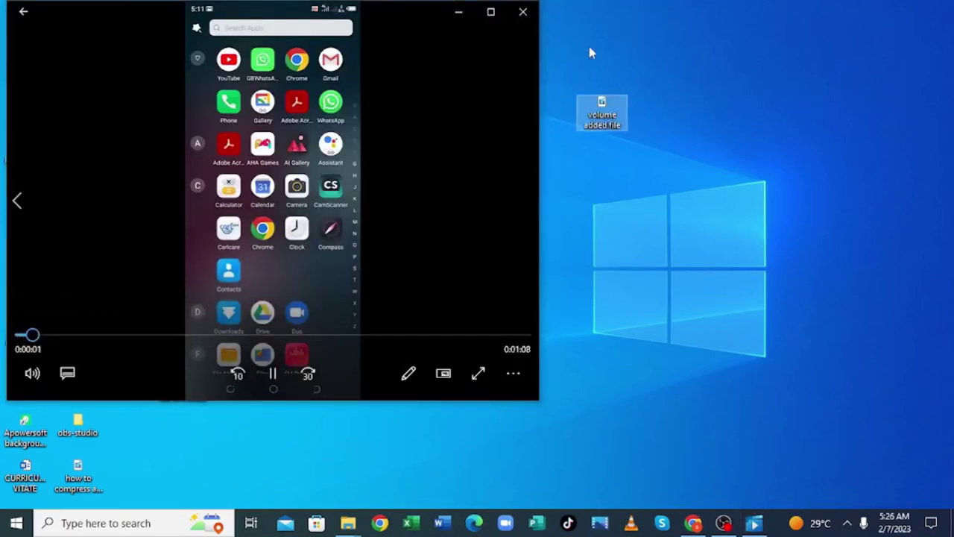
{"action": "left_click", "coordinate": [528, 11]}
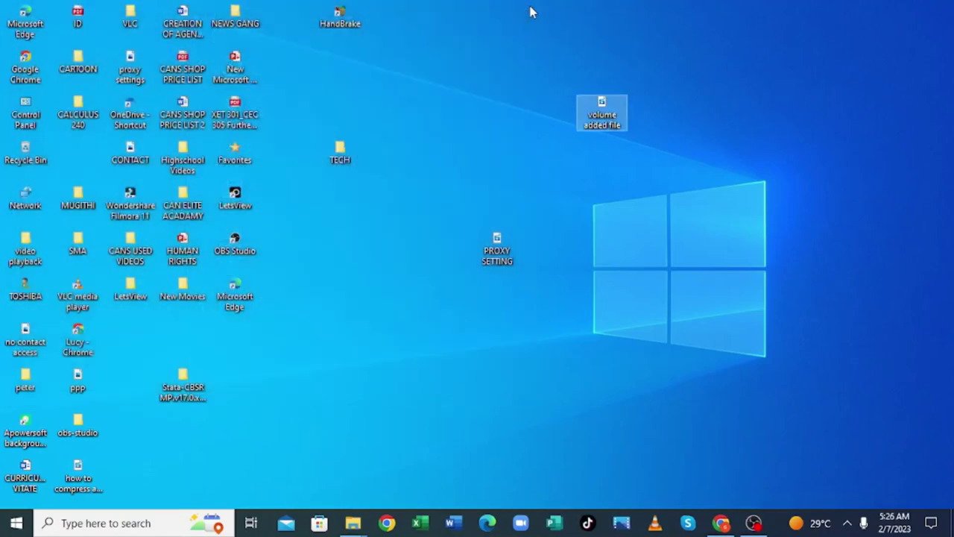